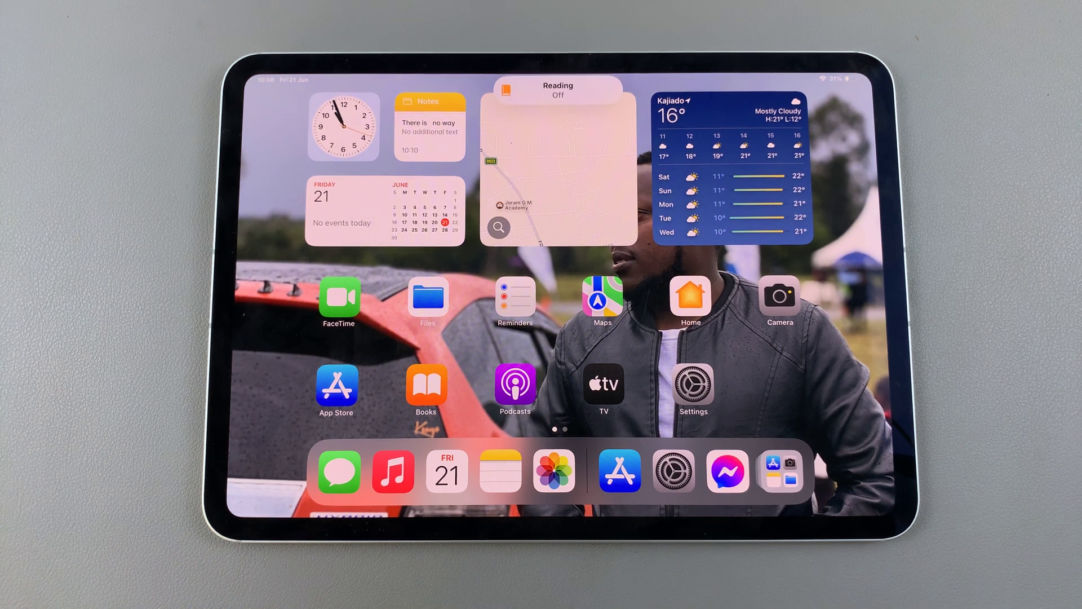
- Search the App Store for 'facebook messenger', view its page showing it installed, and return Home
left_click(337, 385)
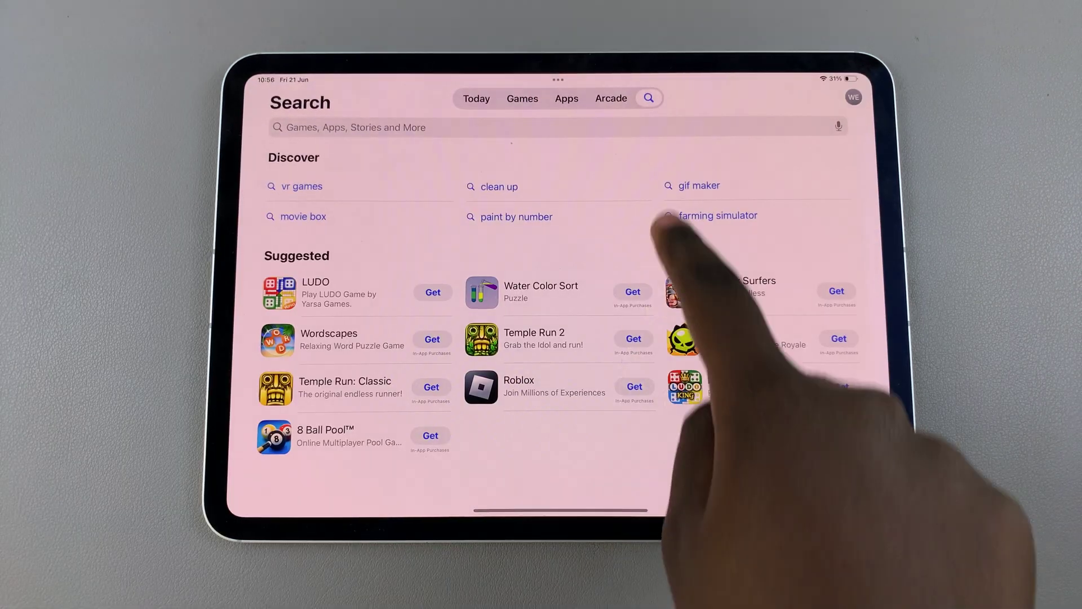
left_click(558, 127)
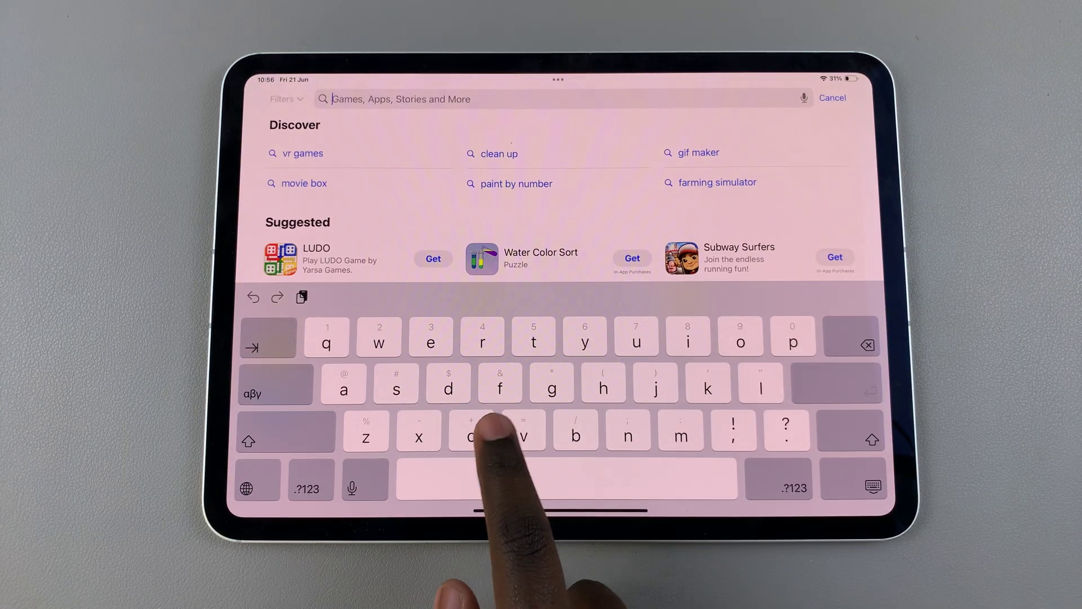
type("faceb")
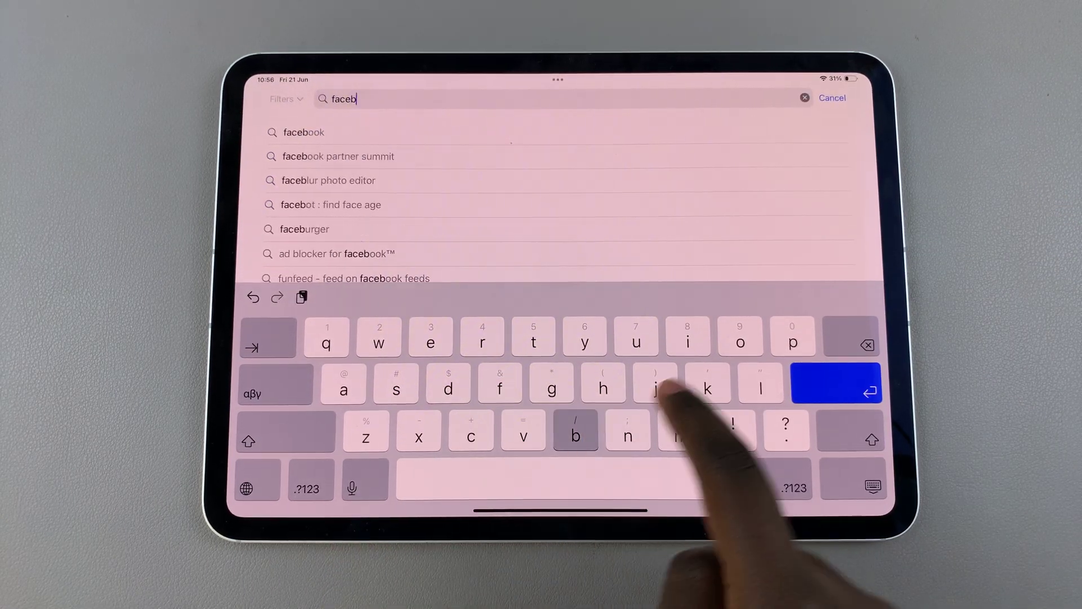
type("ook ,es")
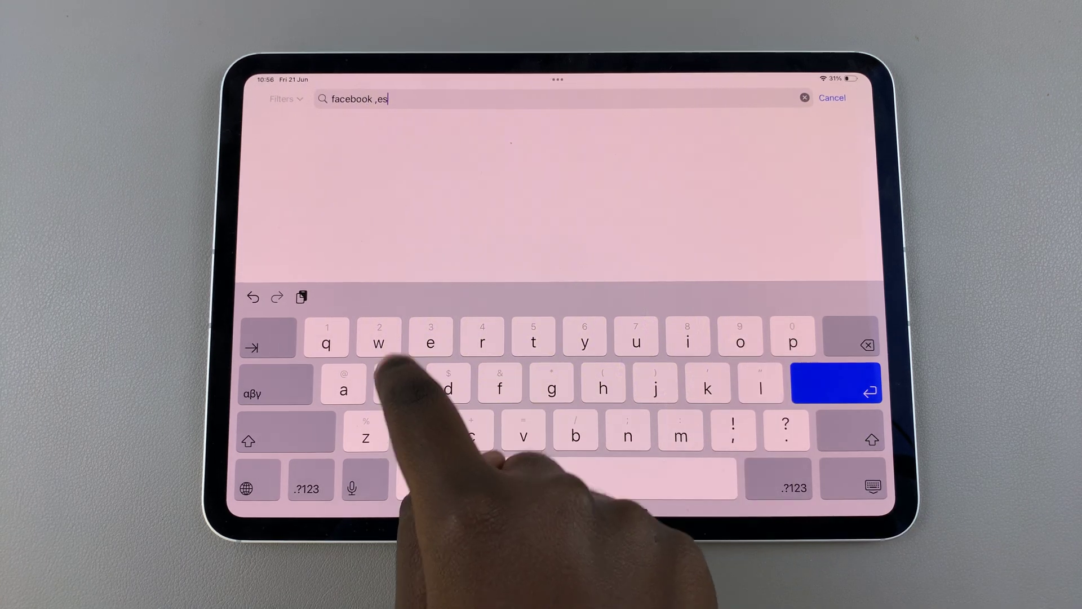
type("senge")
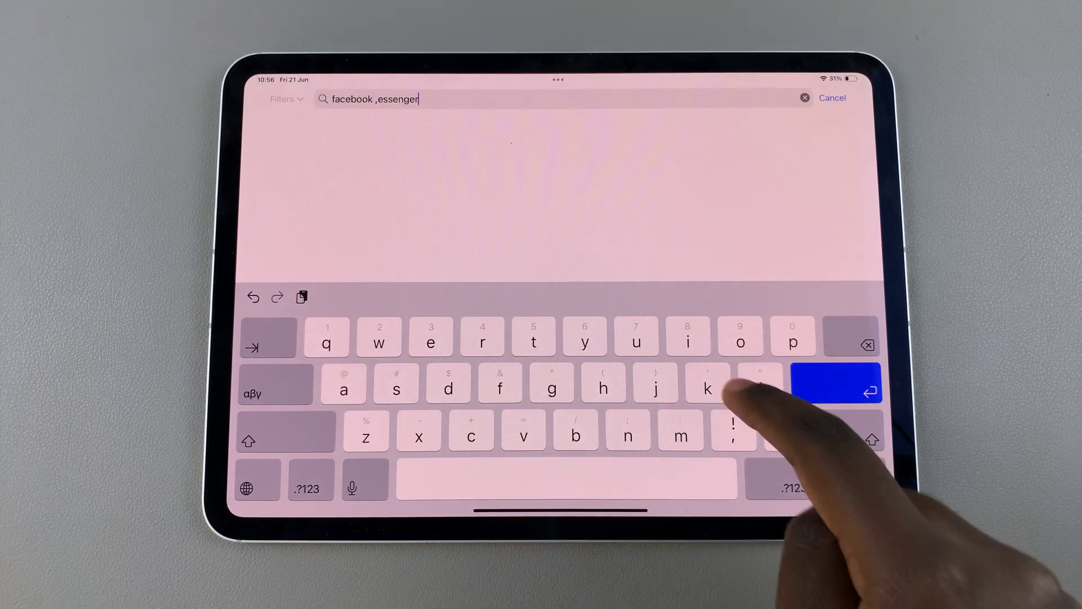
type("r")
left_click(833, 385)
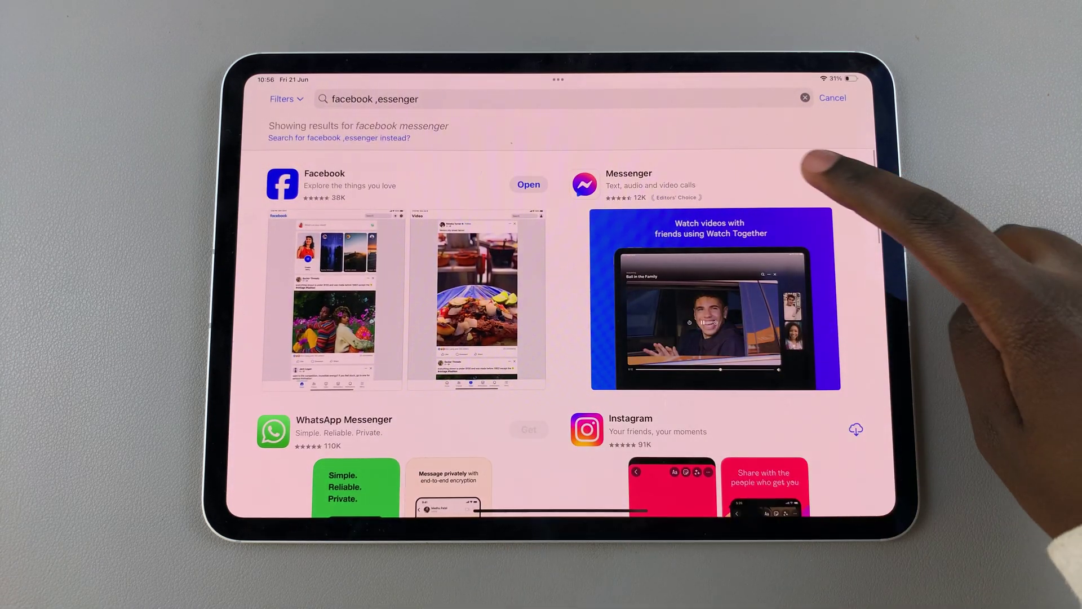
left_click(825, 174)
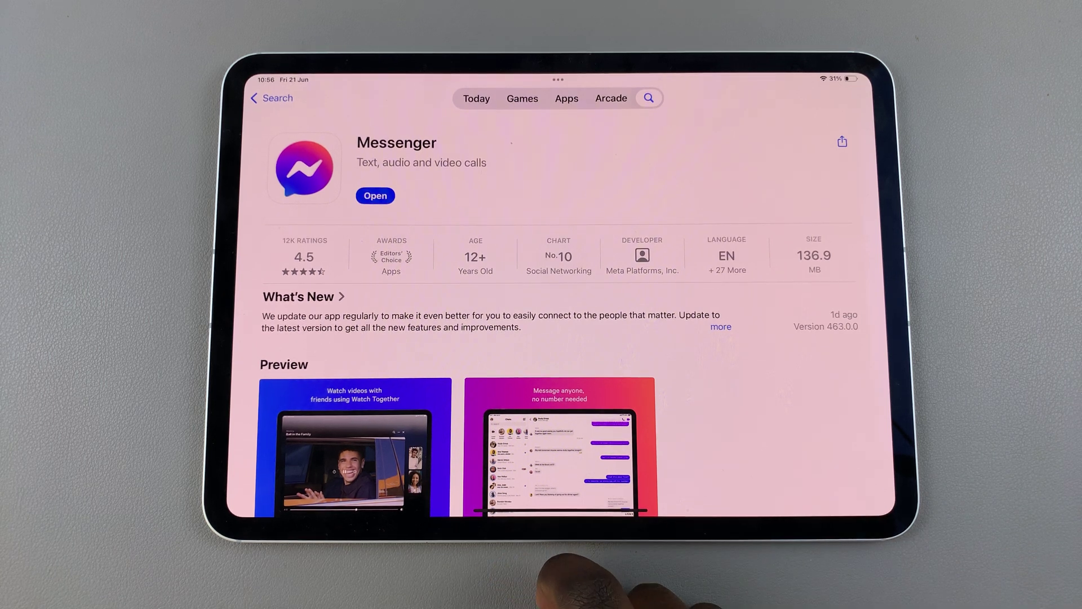
left_click_drag(566, 511, 567, 338)
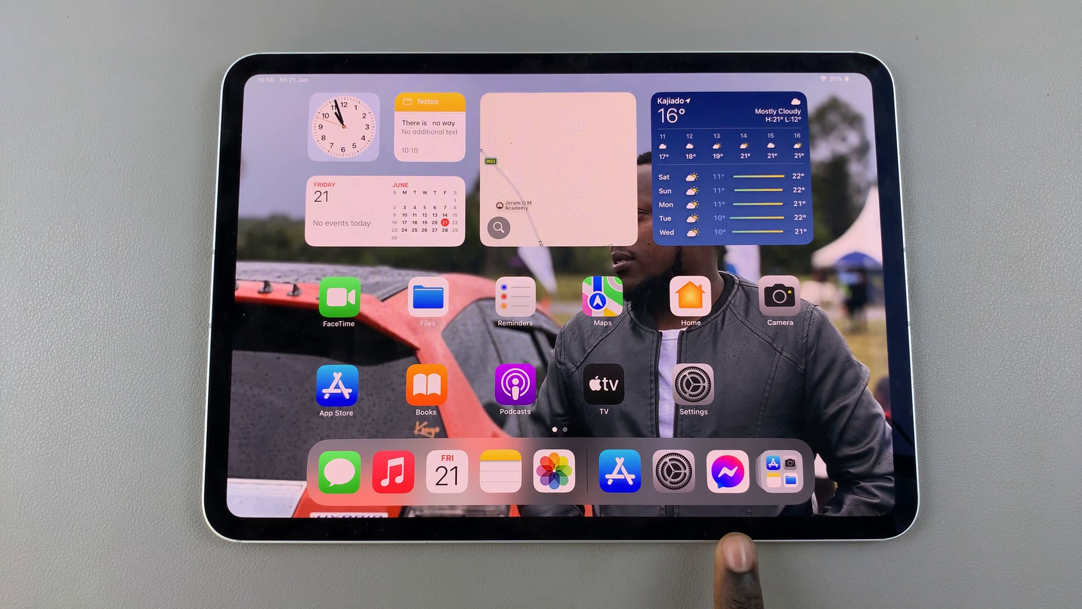
- Reach Messenger's Notifications & sounds settings from the account menu's gear icon
left_click(727, 470)
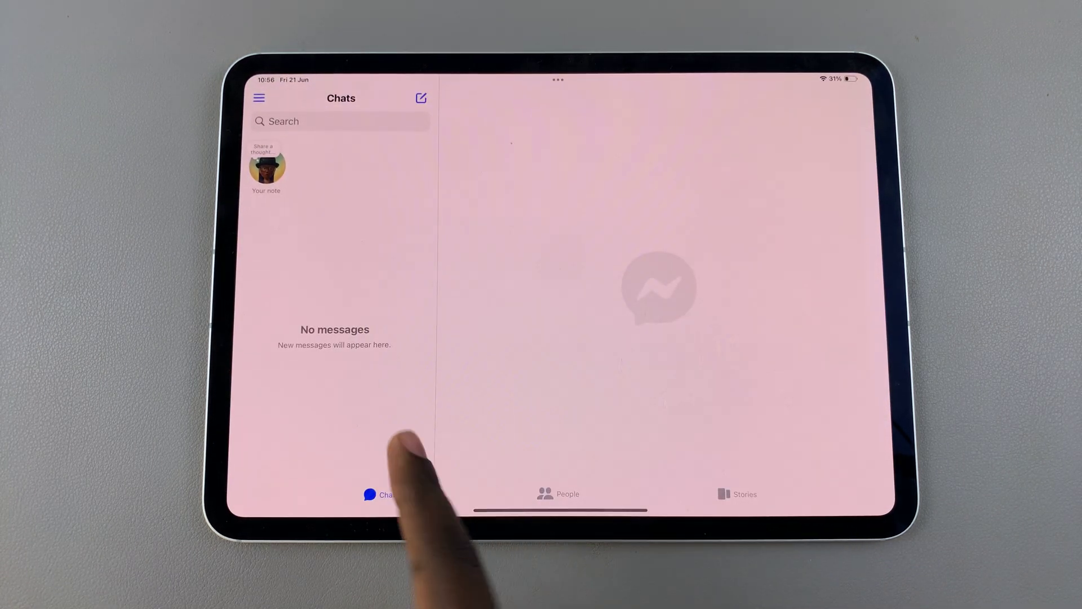
left_click(257, 99)
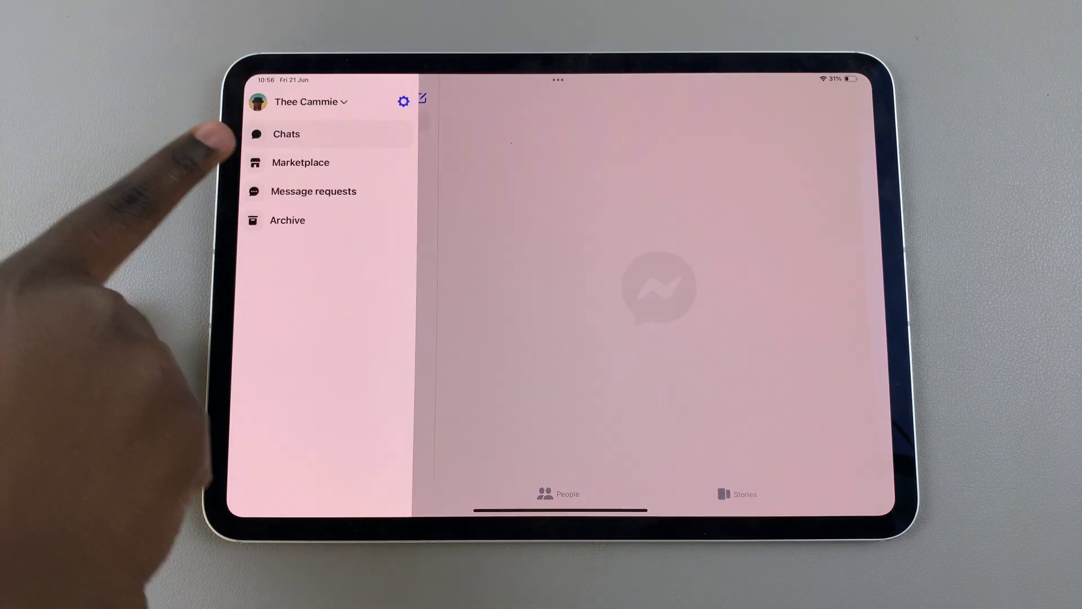
left_click(407, 102)
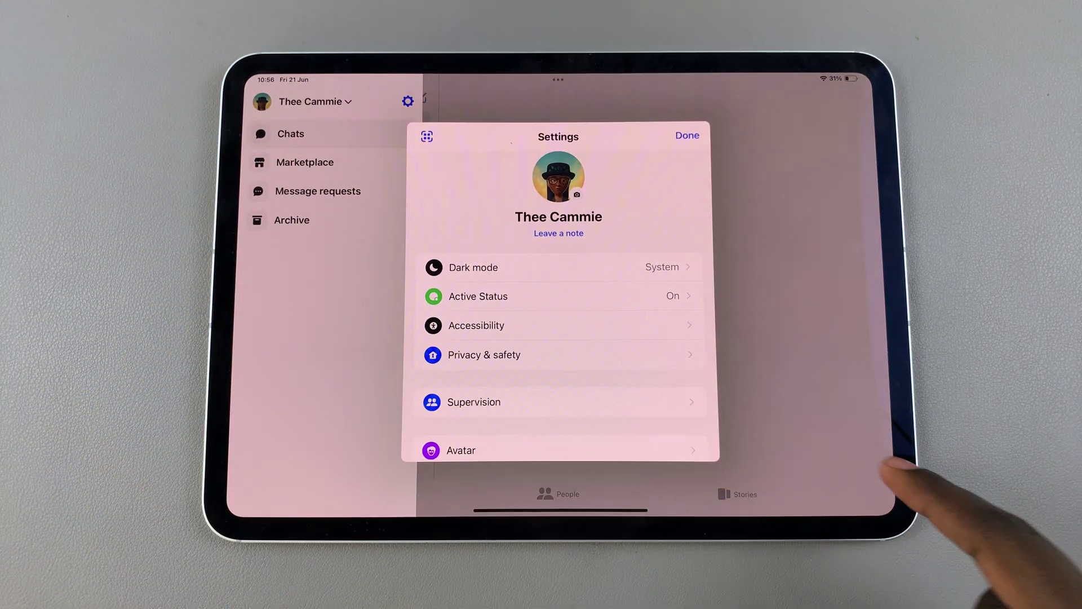
scroll(659, 381, "down", 3)
scroll(677, 267, "down", 1)
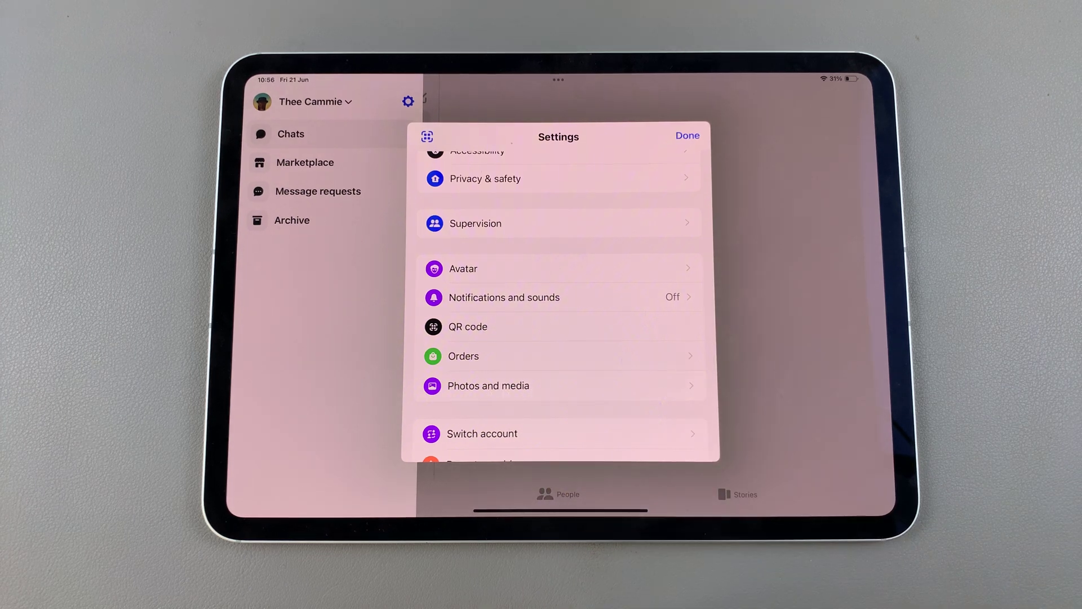
left_click(558, 297)
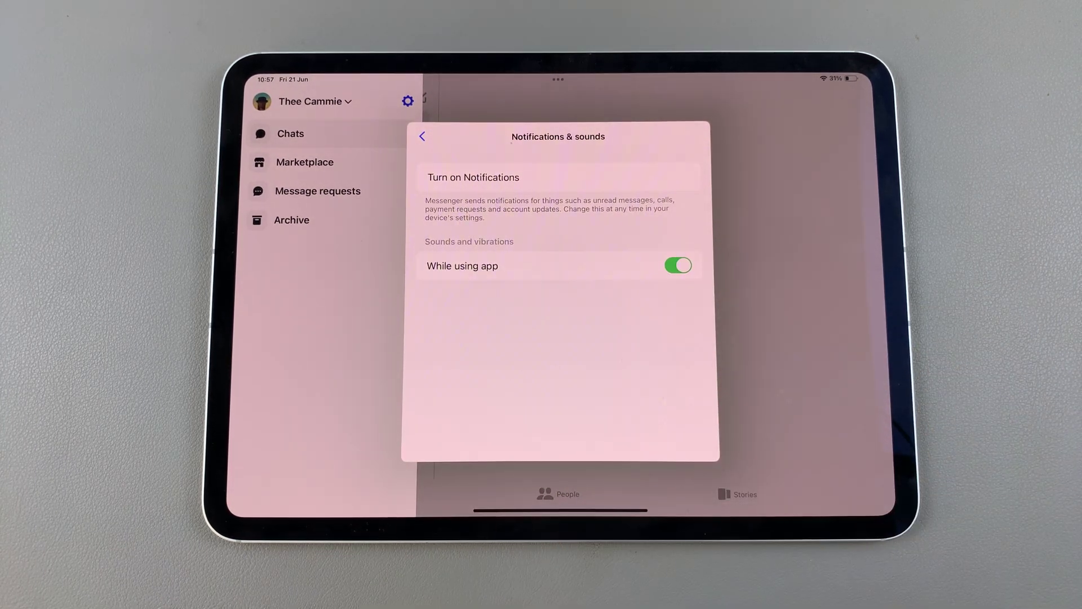
- Turn on notifications and enable Allow Notifications for Messenger in iPad Settings
left_click(555, 176)
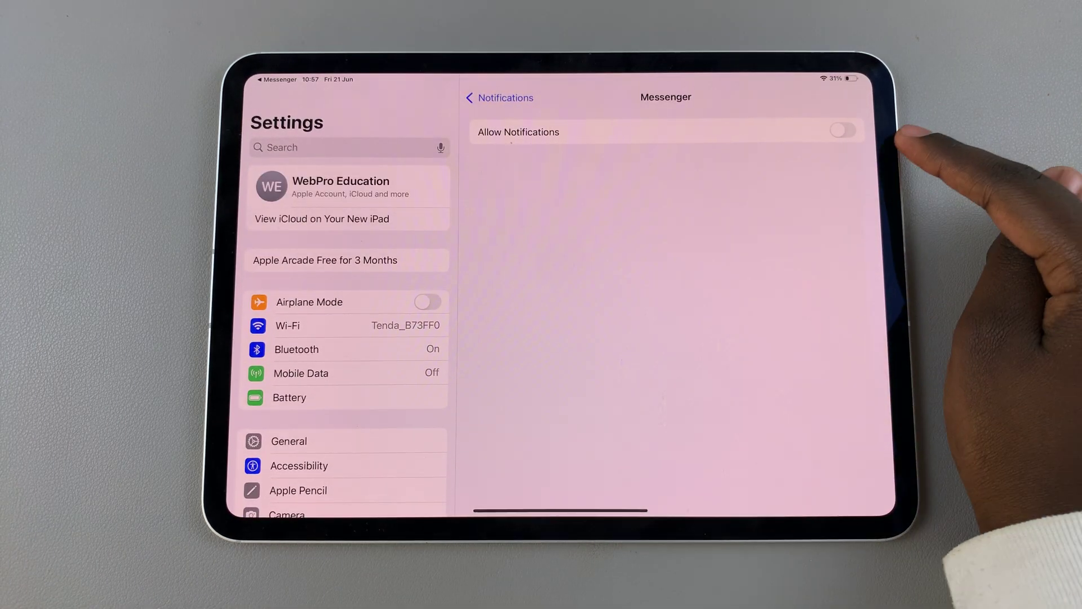
left_click(843, 131)
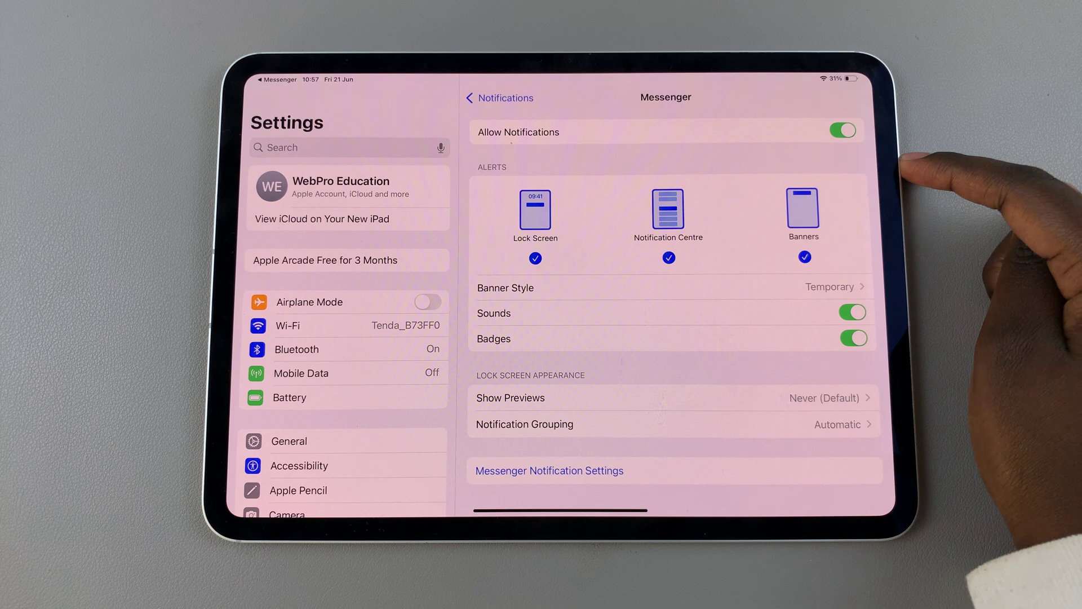
- Switch back to Messenger and review Notifications & sounds with toggles on and Do Not Disturb off
left_click_drag(575, 512, 592, 304)
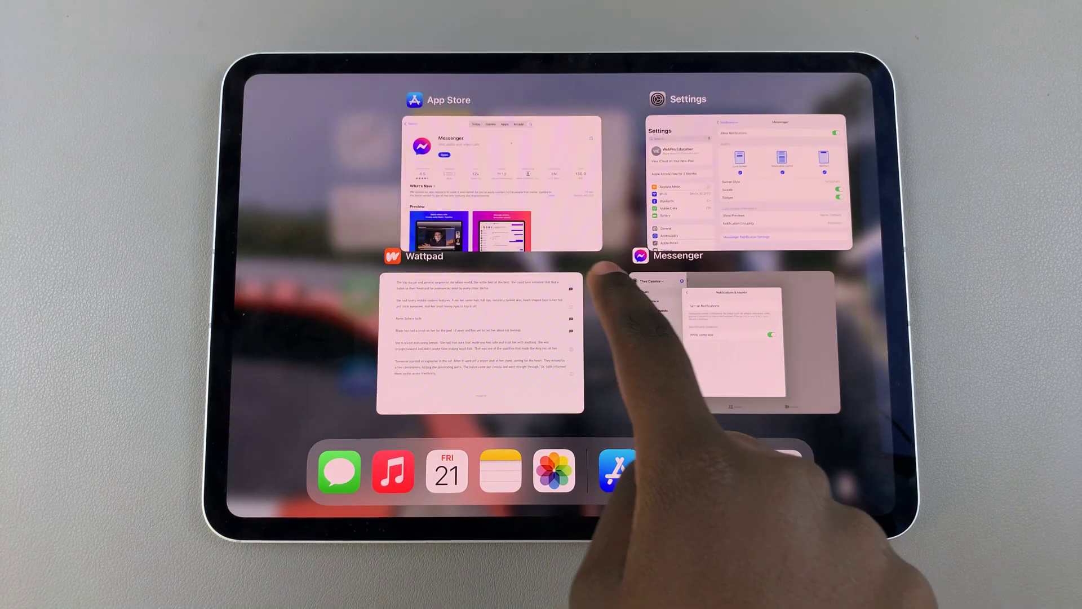
left_click(749, 339)
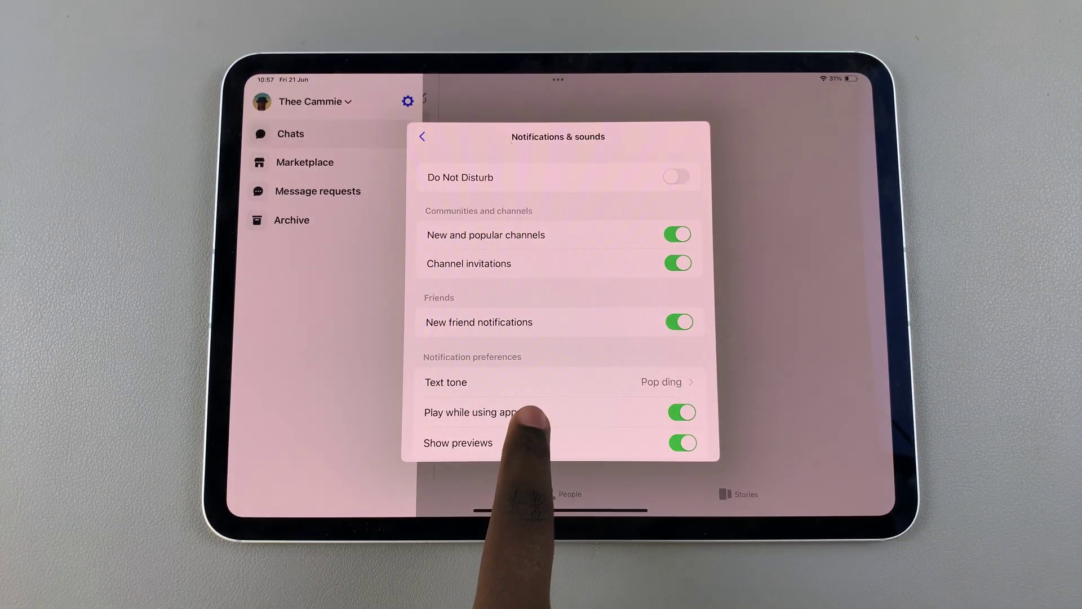
left_click_drag(532, 423, 558, 253)
left_click_drag(657, 290, 668, 398)
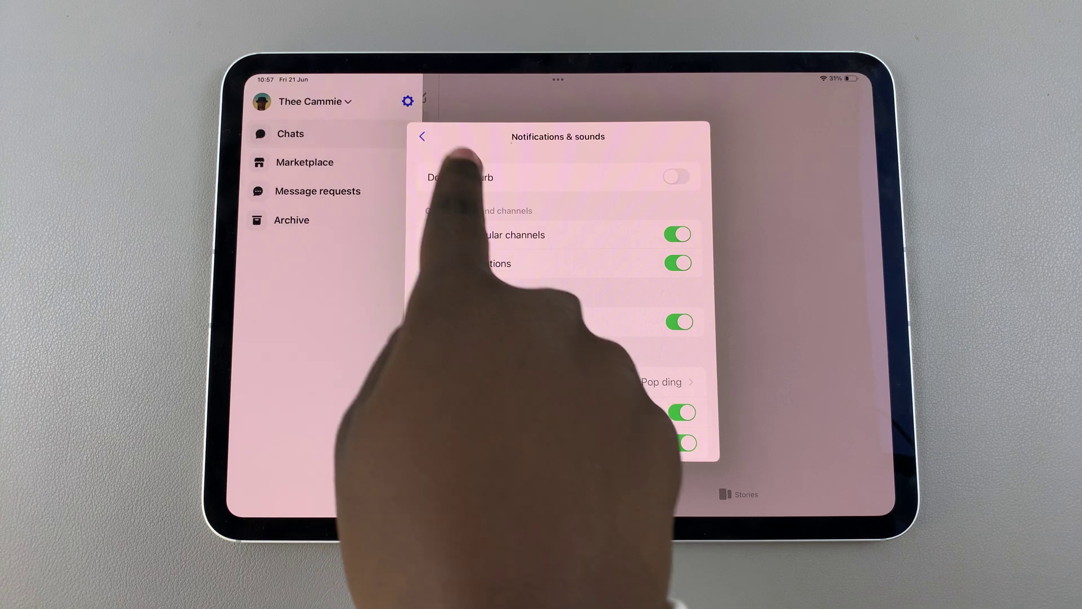
- Back out of settings, dismiss the window layout options, and return to the empty Chats list
left_click(422, 137)
left_click(558, 79)
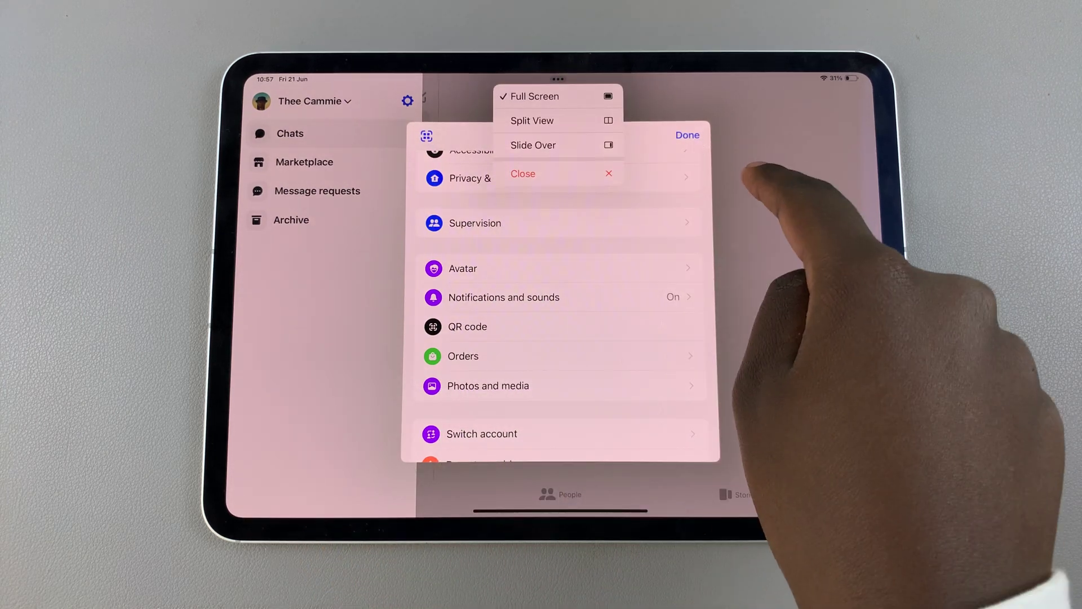
left_click(757, 173)
left_click(687, 135)
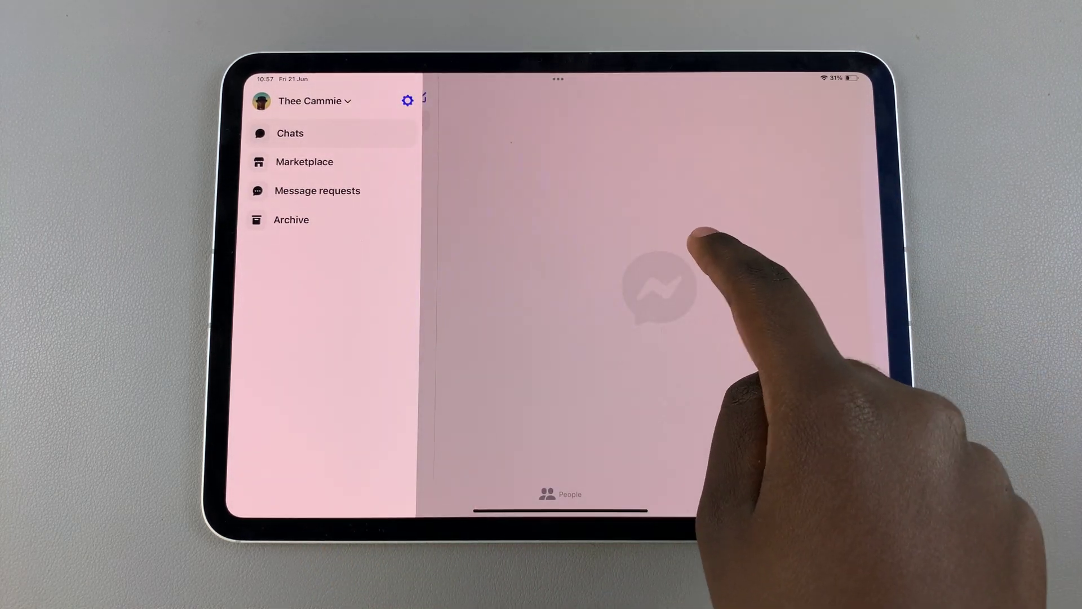
left_click(362, 101)
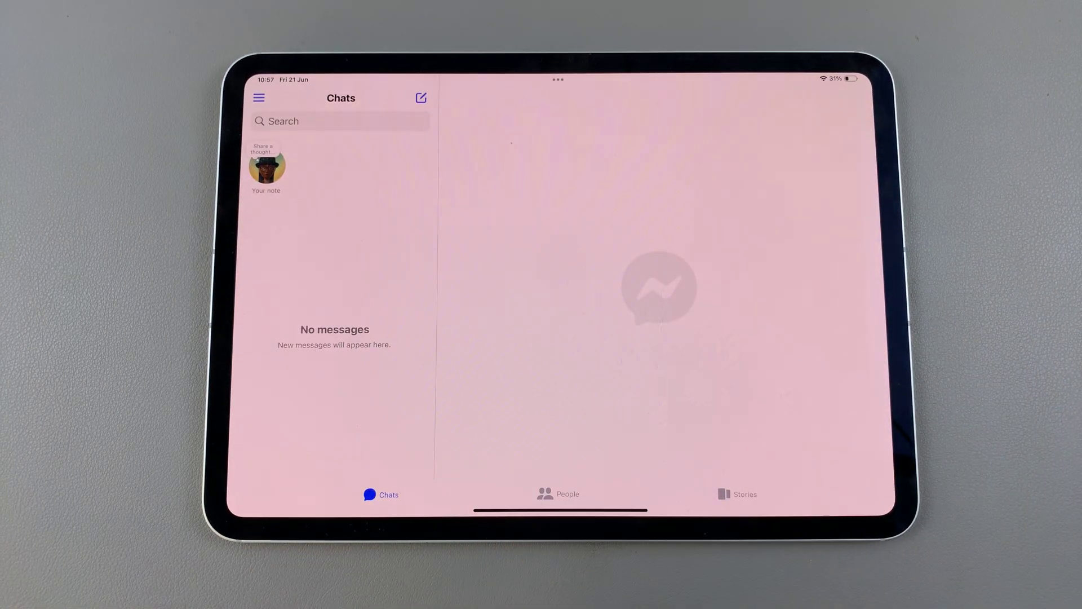